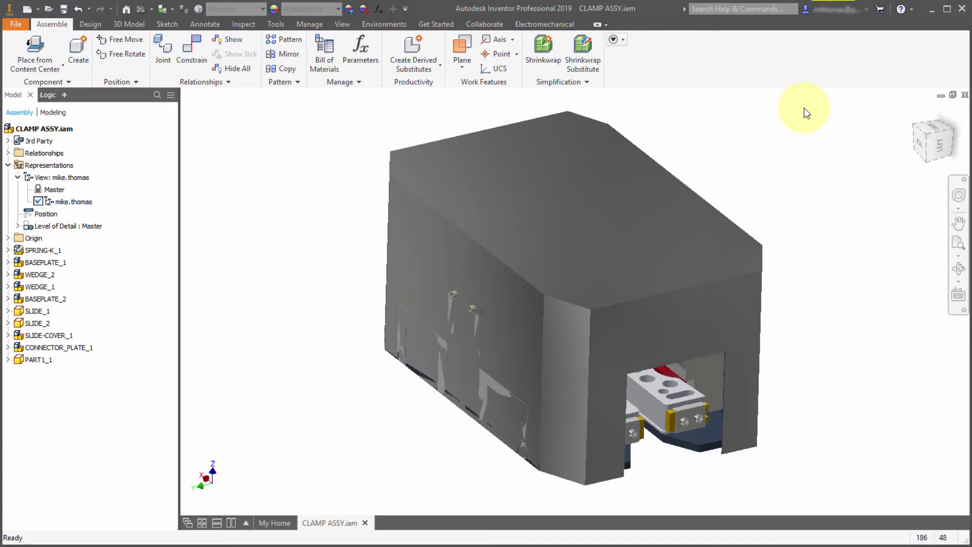
# - Create a new view representation in the clamp assembly and name it Internals
pyautogui.click(484, 24)
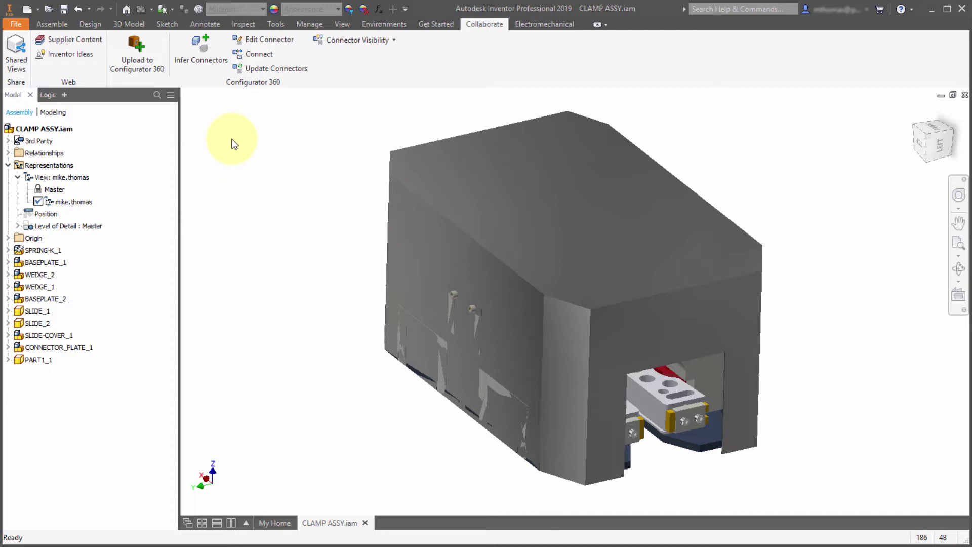
pyautogui.rightClick(70, 177)
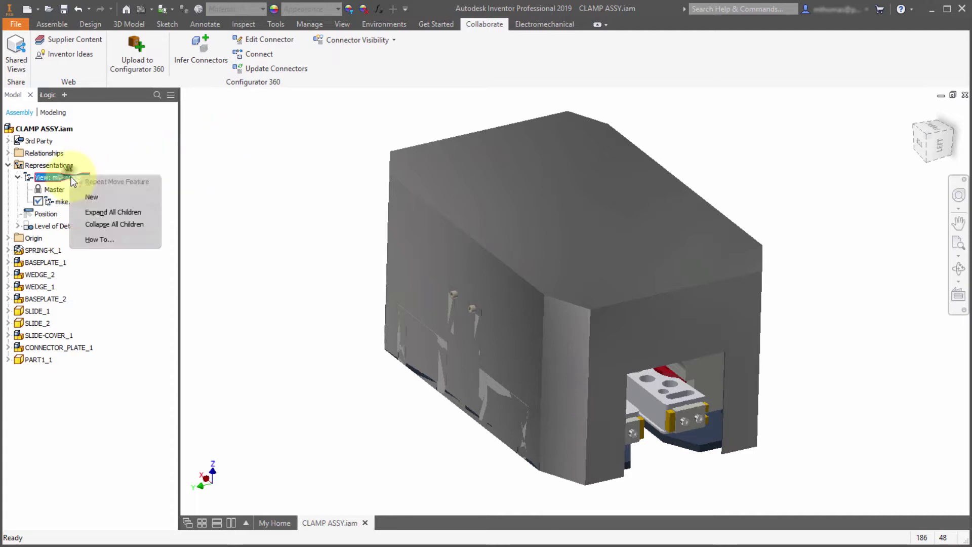
pyautogui.click(94, 197)
pyautogui.click(476, 308)
pyautogui.click(63, 214)
pyautogui.click(65, 214)
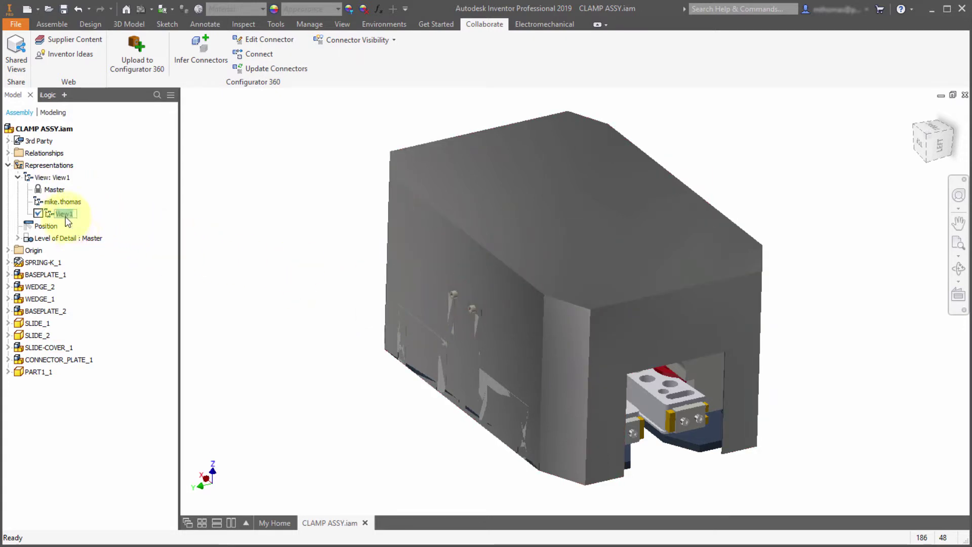
pyautogui.write('INt')
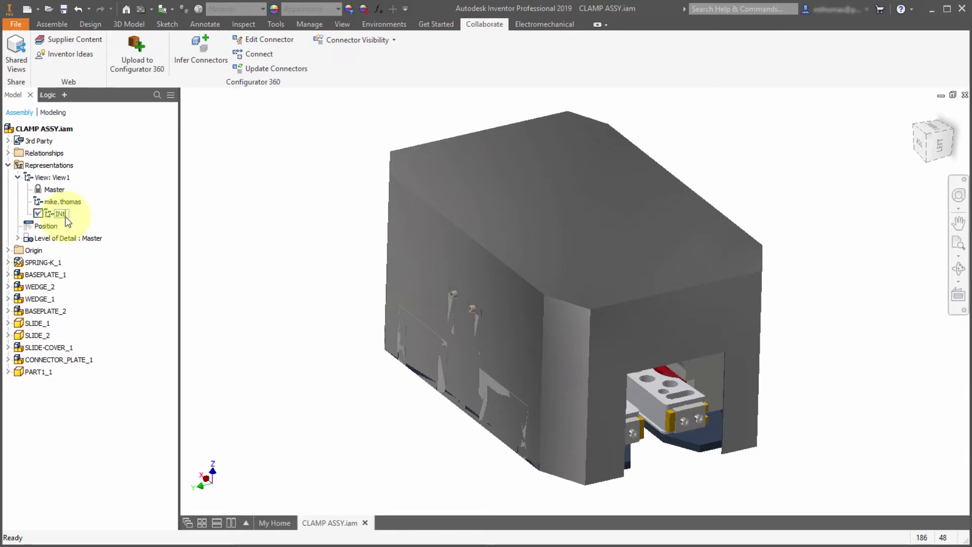
pyautogui.write('ernals')
pyautogui.press('Return')
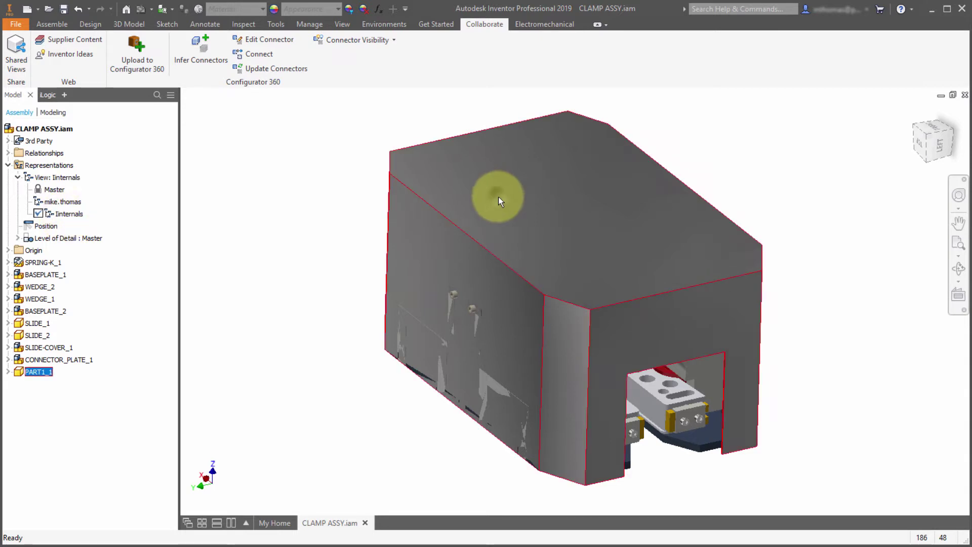
# - Hide the outer cover PART1_1, both slides SLIDE_1 and SLIDE_2, and the connector plate to expose the internal components
pyautogui.rightClick(498, 201)
pyautogui.click(533, 213)
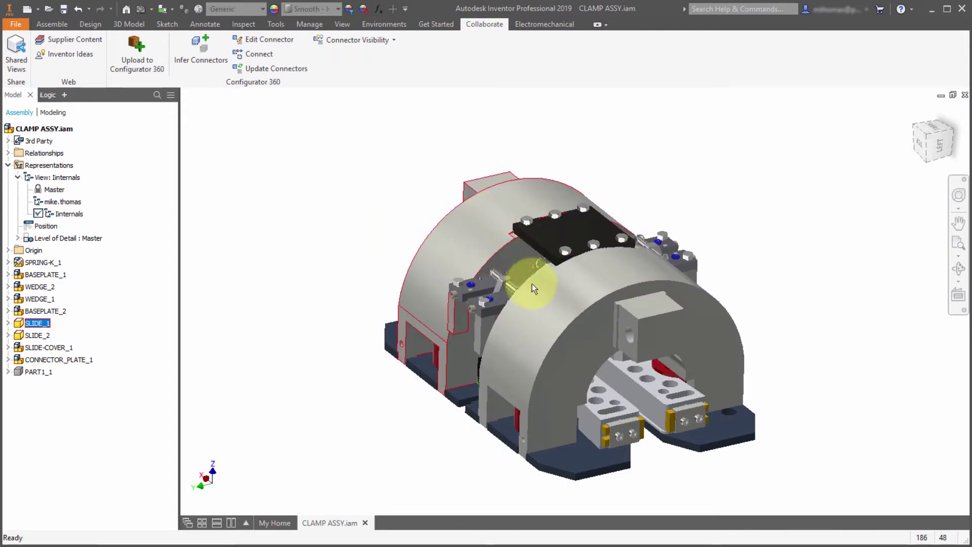
pyautogui.keyDown('ctrl'); pyautogui.click(557, 303); pyautogui.keyUp('ctrl')
pyautogui.keyDown('ctrl'); pyautogui.click(553, 239); pyautogui.keyUp('ctrl')
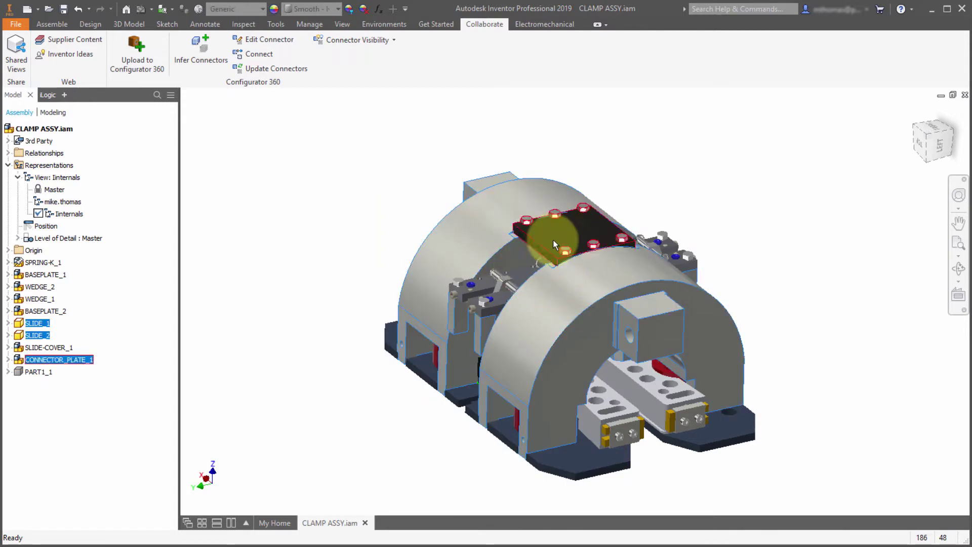
pyautogui.rightClick(552, 239)
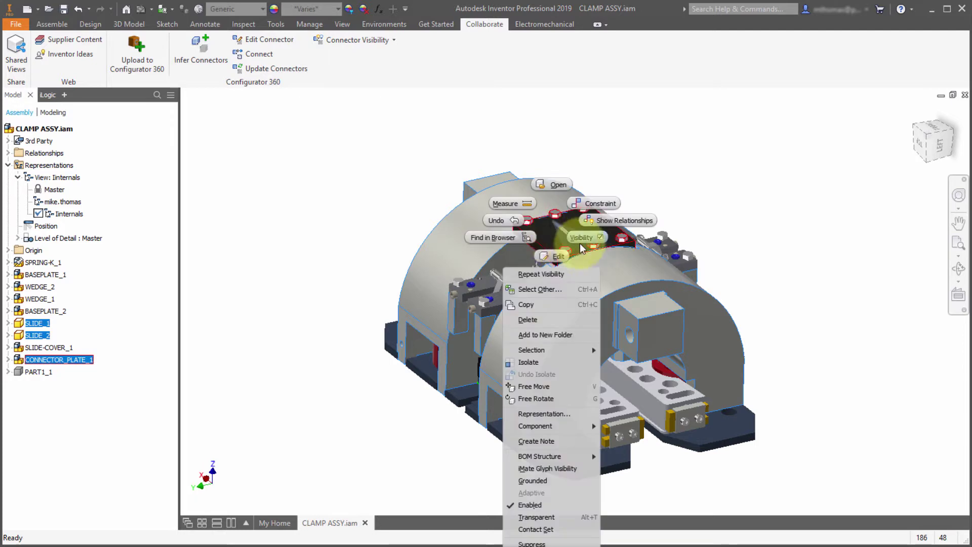
pyautogui.click(533, 214)
pyautogui.keyDown('shift'); pyautogui.moveTo(452, 170); pyautogui.dragTo(456, 104, button='middle'); pyautogui.keyUp('shift')
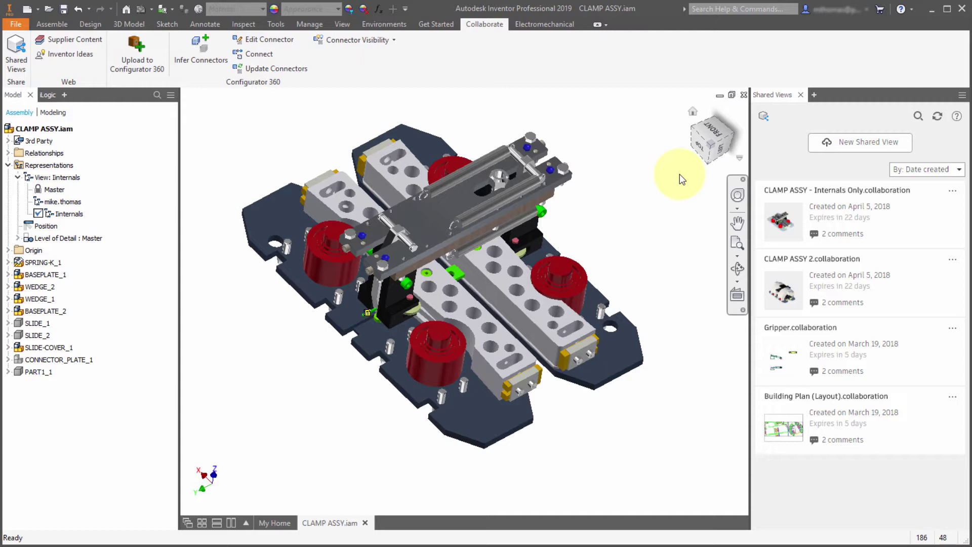
# - Create and upload a new shared view named CLAMP ASSY GEN 2, leaving component names and part properties unhidden
pyautogui.click(949, 191)
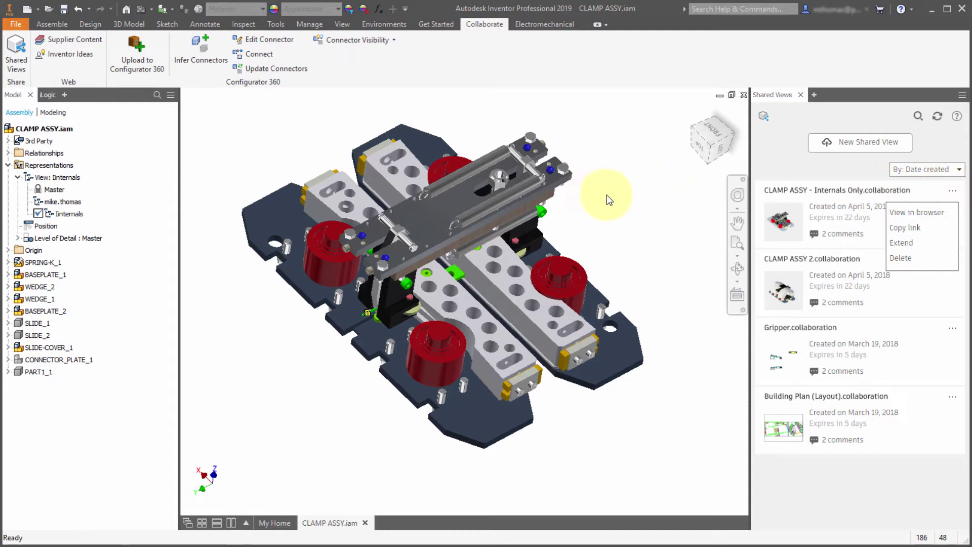
pyautogui.click(785, 169)
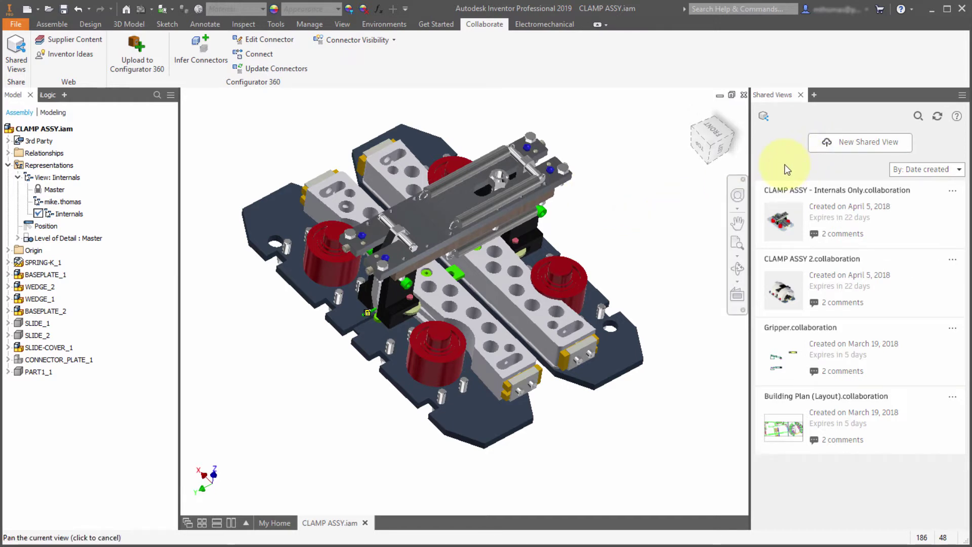
pyautogui.click(844, 144)
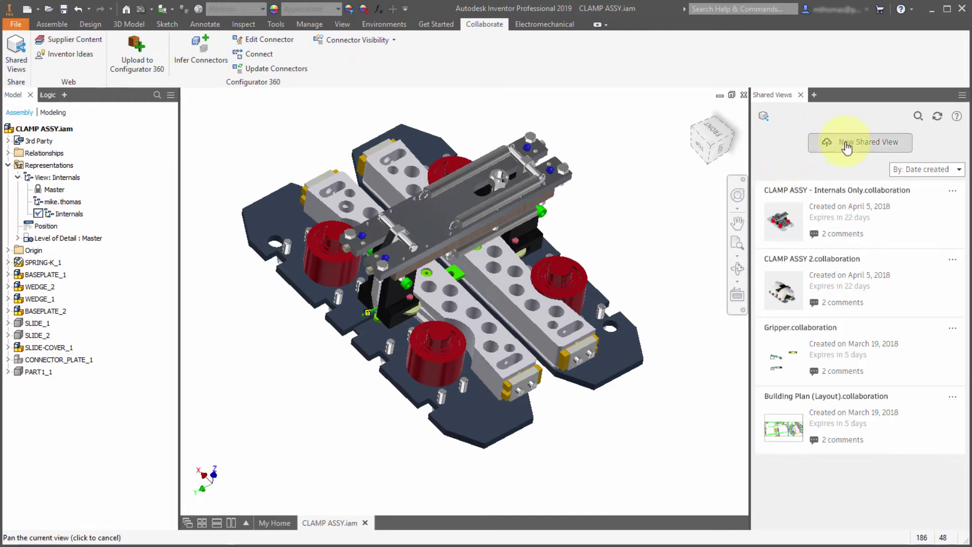
pyautogui.click(492, 235)
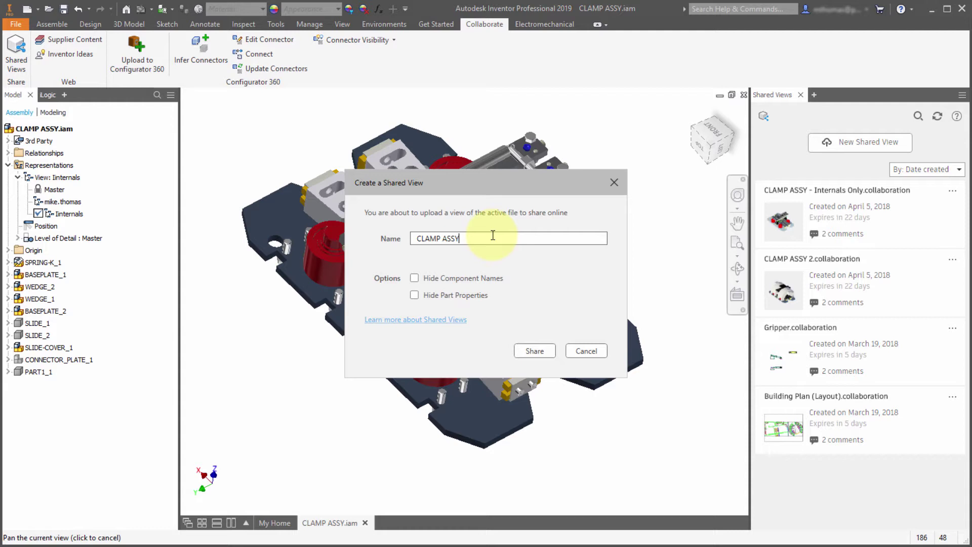
pyautogui.write('GEN')
pyautogui.write('2')
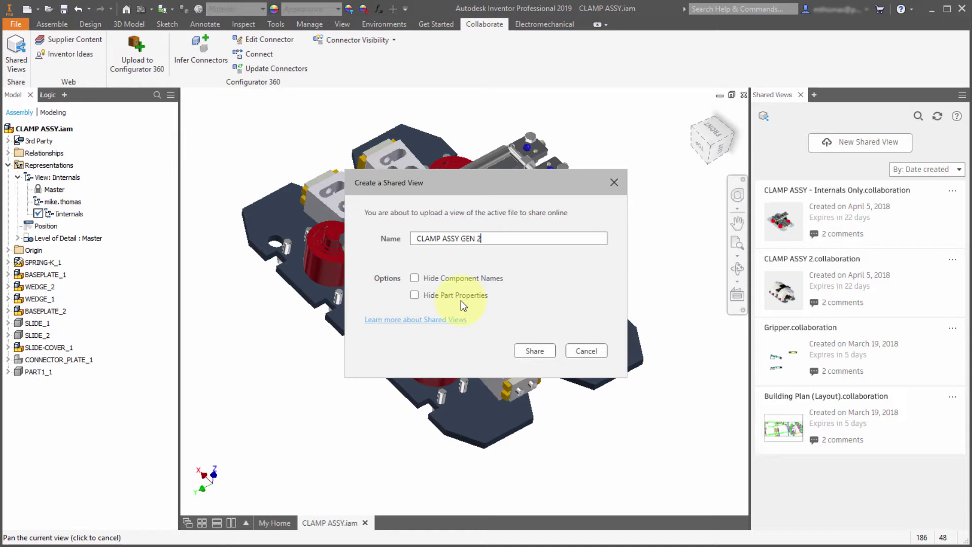
pyautogui.click(533, 349)
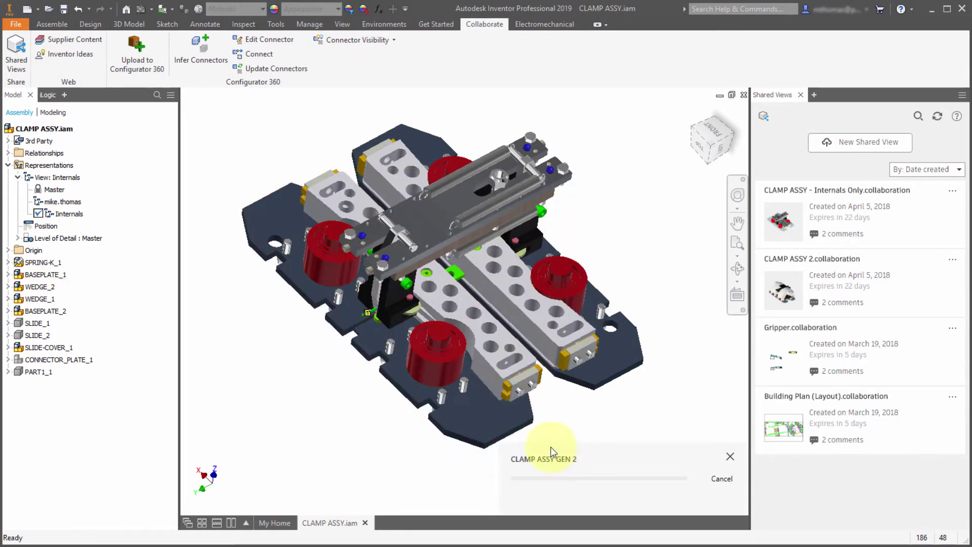
# - Copy the link of the CLAMP ASSY GEN 2 shared view and open the view in Autodesk Viewer in the browser
pyautogui.moveTo(597, 225); pyautogui.dragTo(617, 222, button='middle')
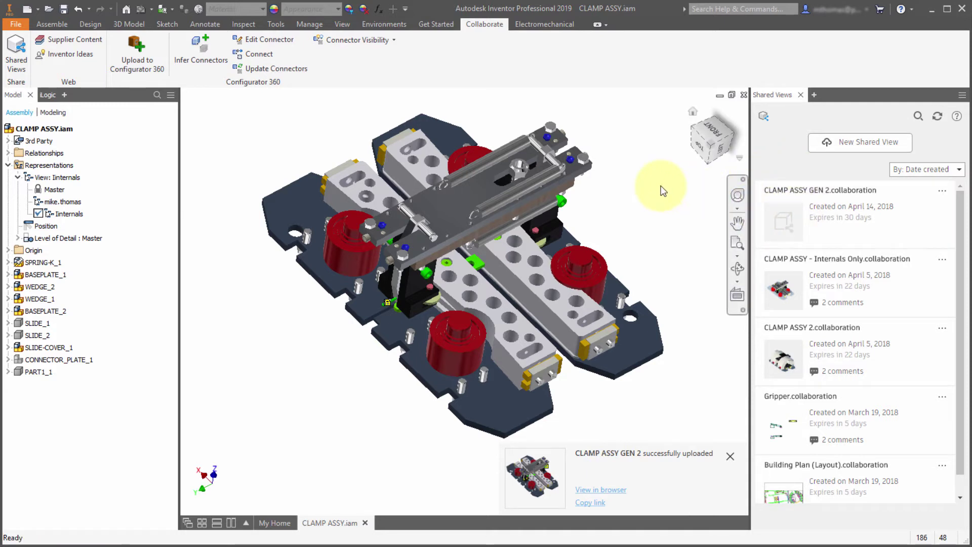
pyautogui.click(588, 503)
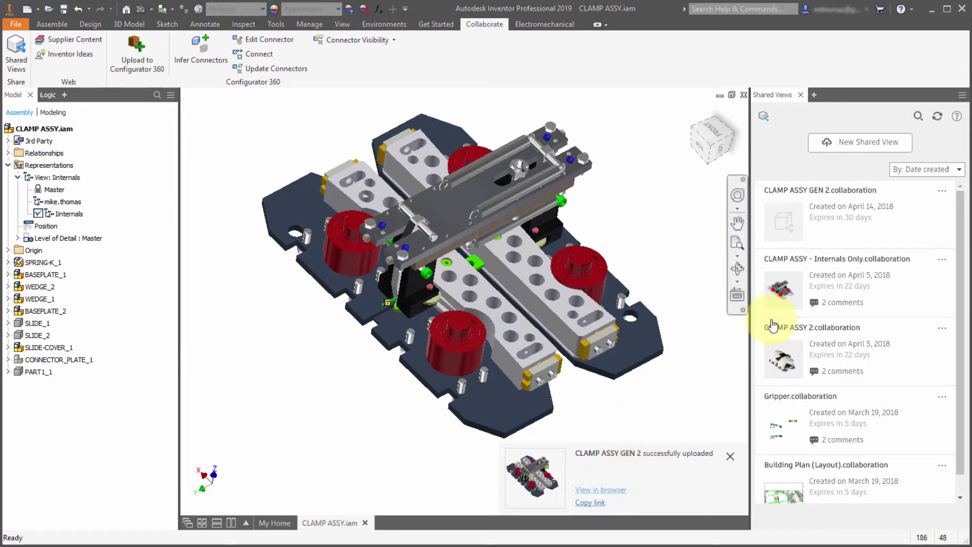
pyautogui.click(943, 196)
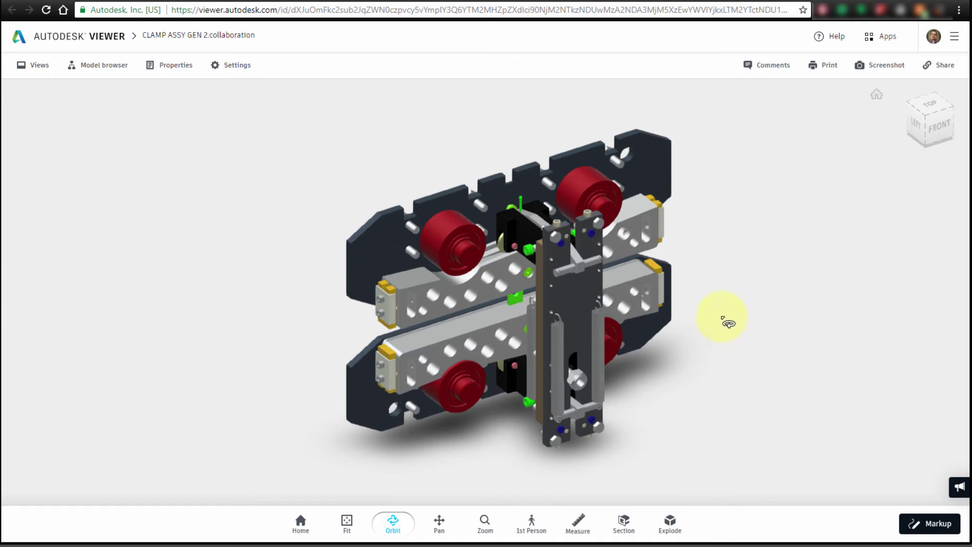
# - Examine the assembly from the front underside and focus on the red clamping roller KLEMMROLLE_1
pyautogui.moveTo(723, 319)
pyautogui.mouseDown(button='middle')
pyautogui.moveTo(683, 250)
pyautogui.moveTo(712, 333)
pyautogui.mouseUp(button='middle')
pyautogui.moveTo(712, 332); pyautogui.dragTo(618, 412)
pyautogui.scroll(2, 620, 423)
pyautogui.scroll(5, 620, 423)
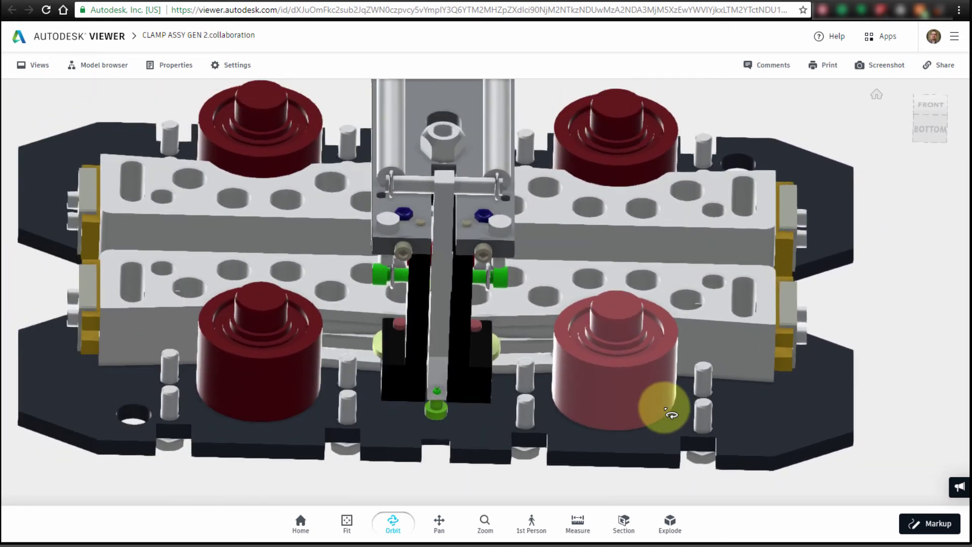
pyautogui.click(629, 393)
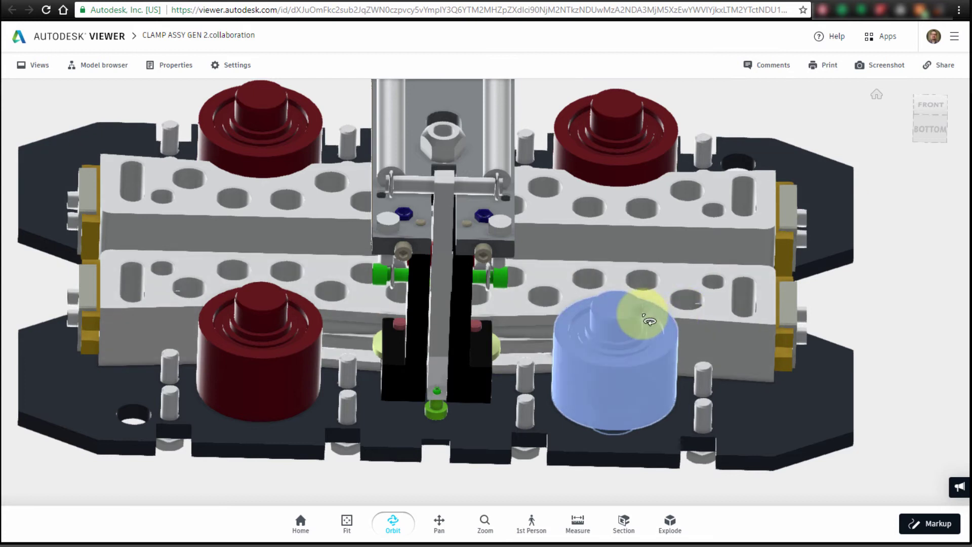
pyautogui.rightClick(640, 318)
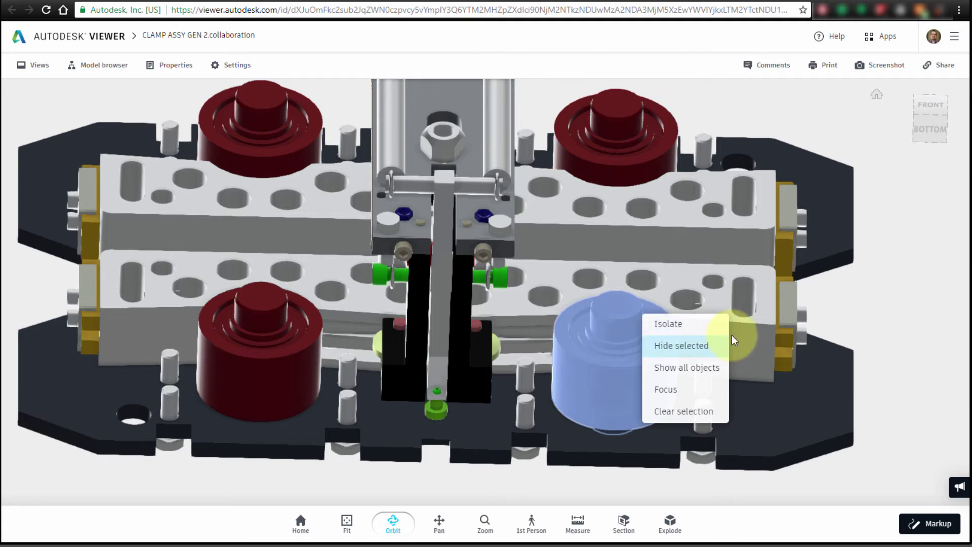
pyautogui.click(689, 388)
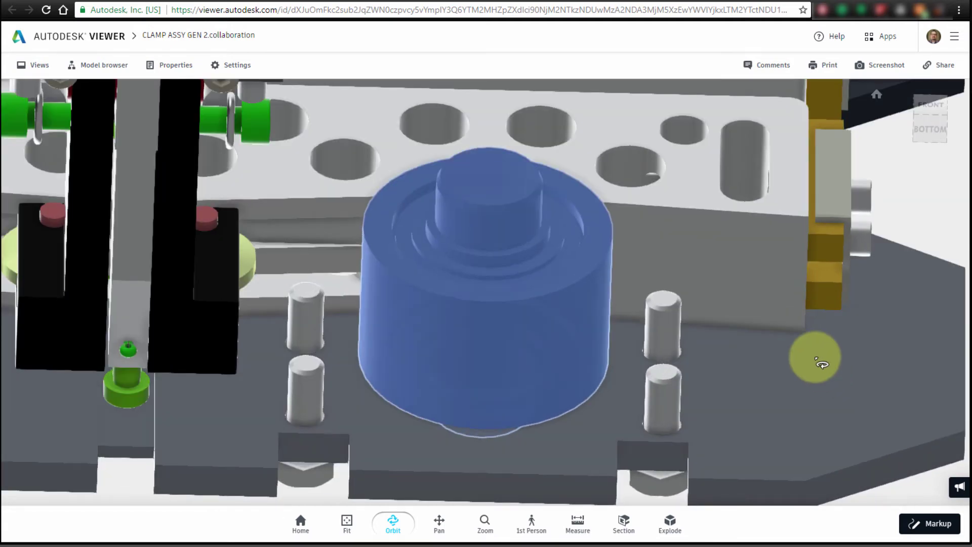
# - Collapse KLEMMROLLE_1 in the model browser and inspect KLEMMROLLE_2, KUGEL_11 and KUGEL_10 up close one after another
pyautogui.click(103, 64)
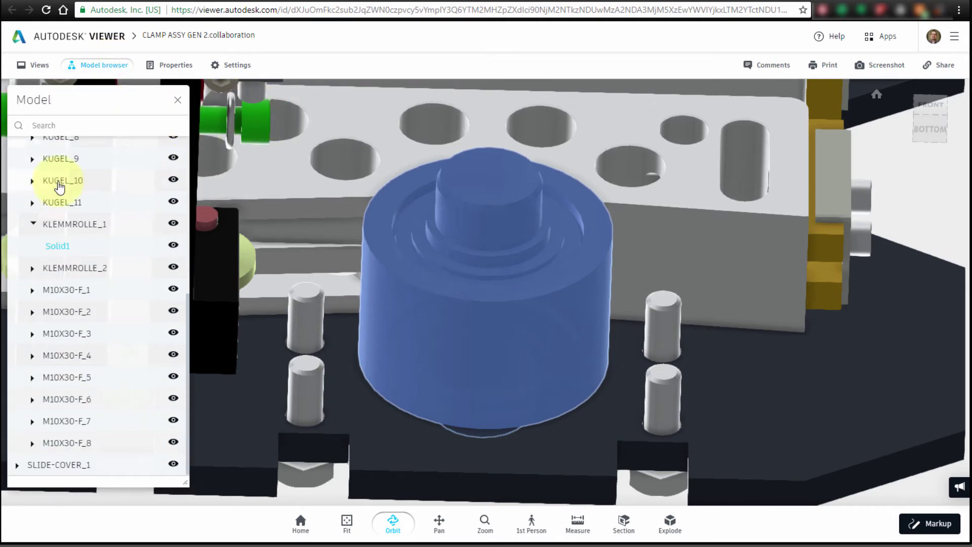
pyautogui.click(34, 225)
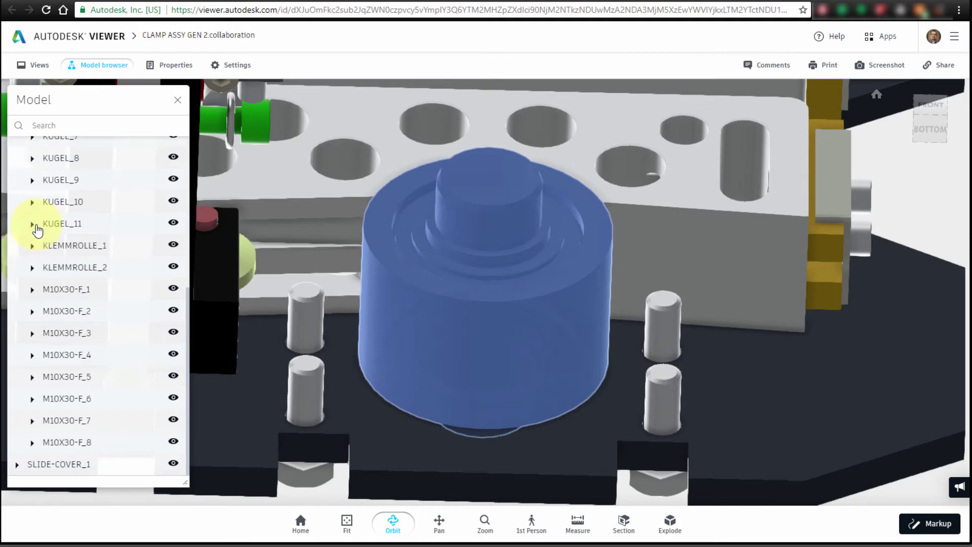
pyautogui.click(61, 275)
pyautogui.rightClick(61, 276)
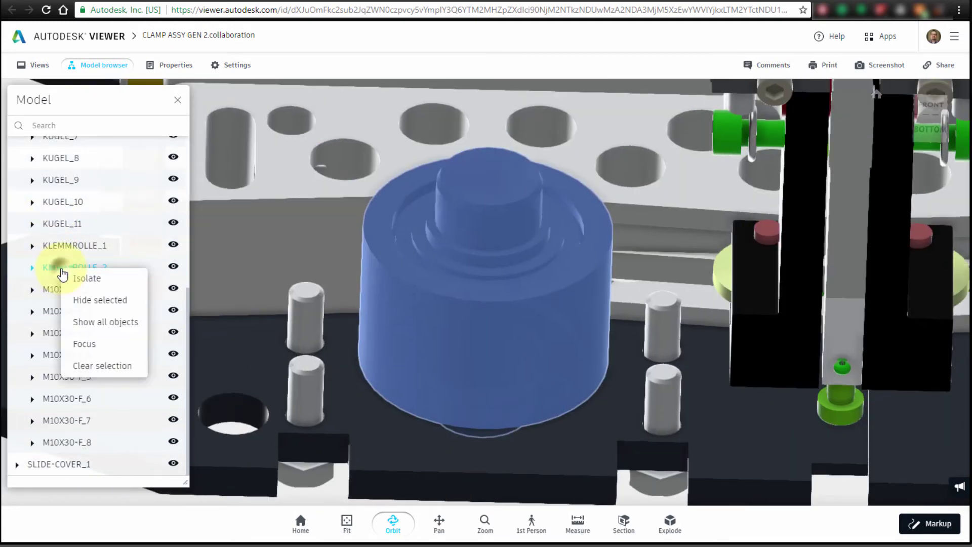
pyautogui.doubleClick(62, 224)
pyautogui.doubleClick(63, 202)
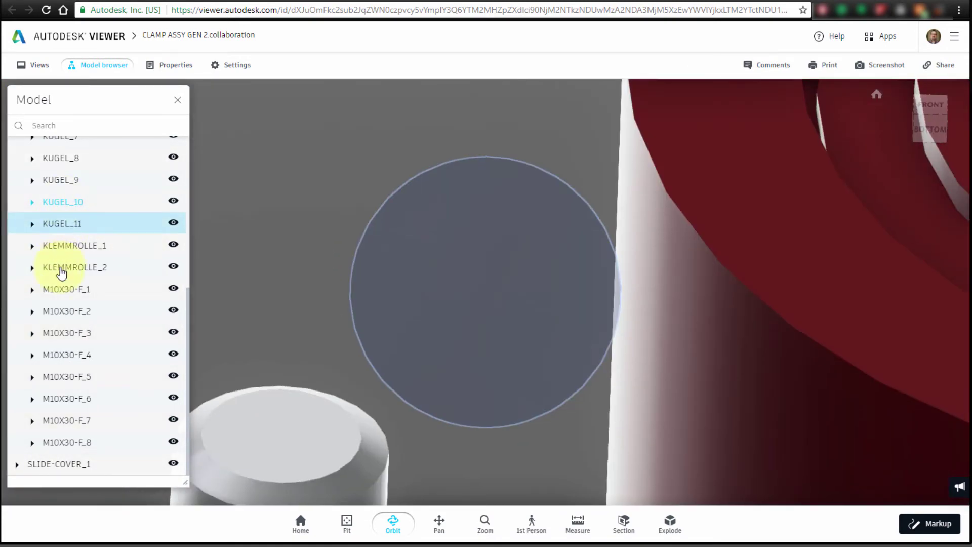
# - Focus on the bolt M10X30-F_1 from the model browser and hide it
pyautogui.doubleClick(59, 292)
pyautogui.rightClick(59, 293)
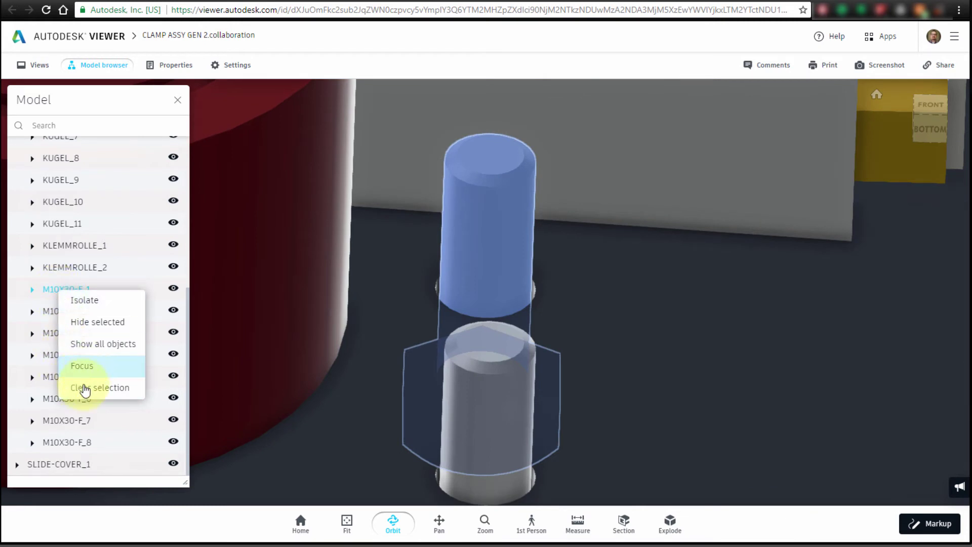
pyautogui.click(84, 323)
pyautogui.click(85, 320)
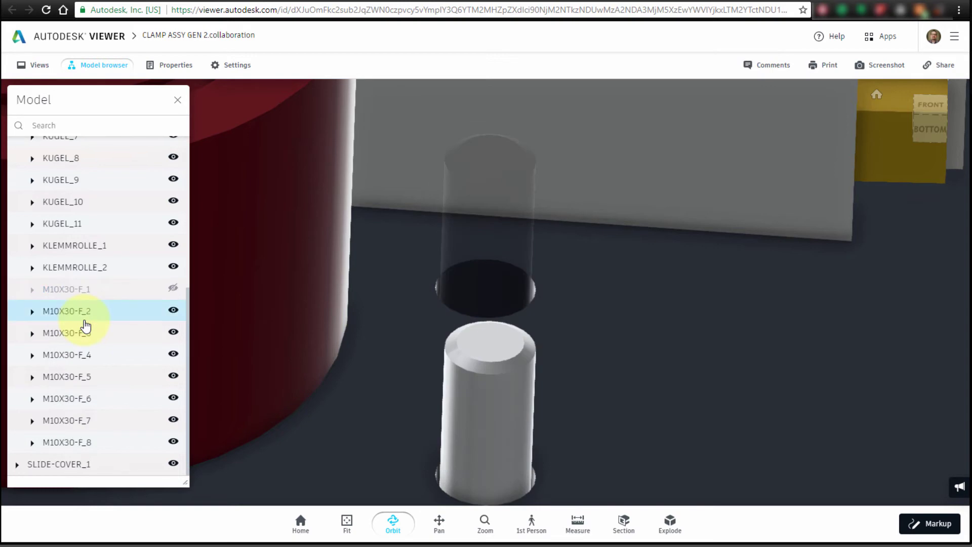
# - Focus on KLEMMROLLE_2 and review its design tracking, mass, file and other properties
pyautogui.doubleClick(87, 267)
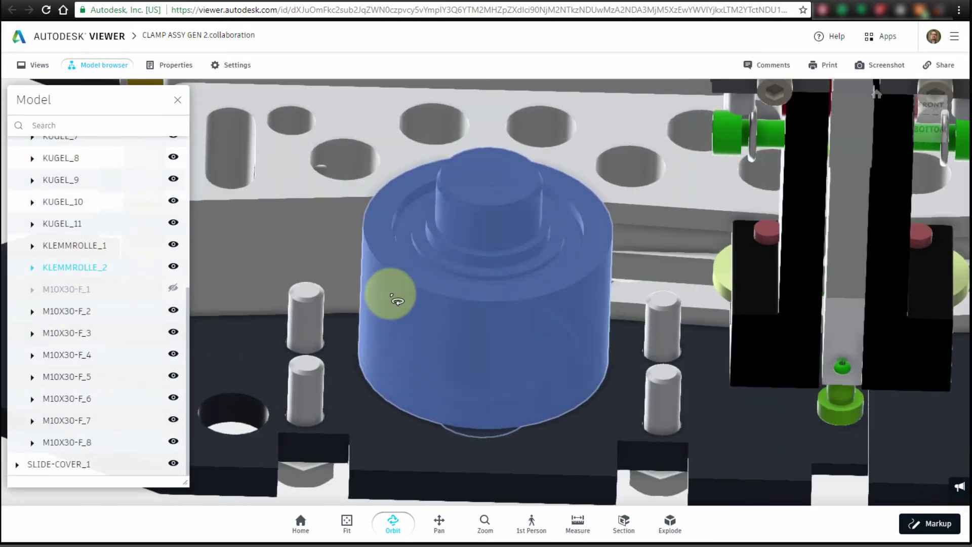
pyautogui.scroll(-3, 397, 300)
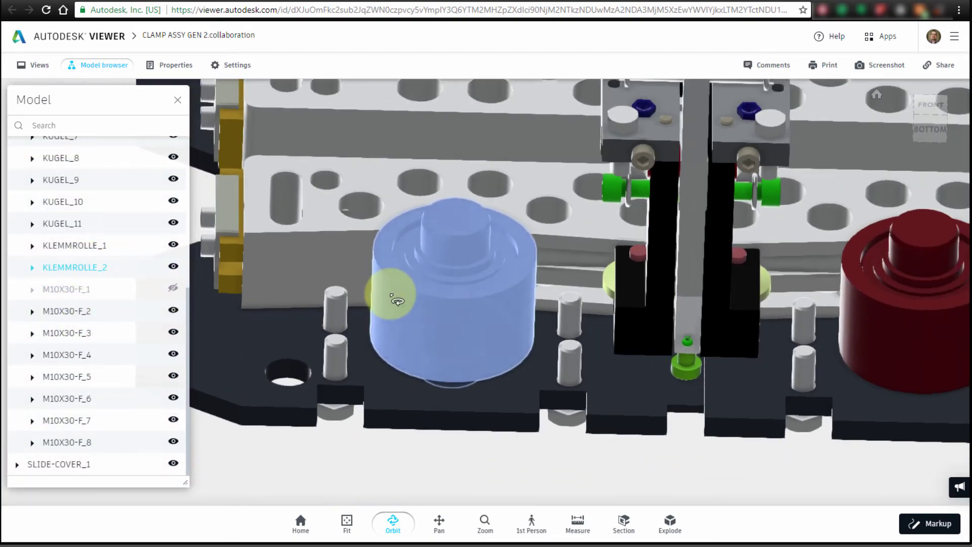
pyautogui.click(172, 73)
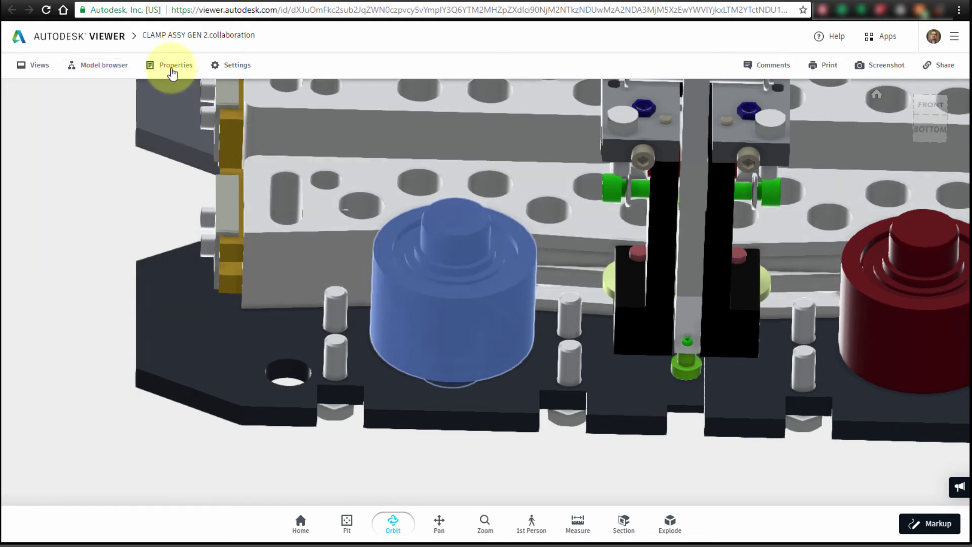
pyautogui.click(466, 266)
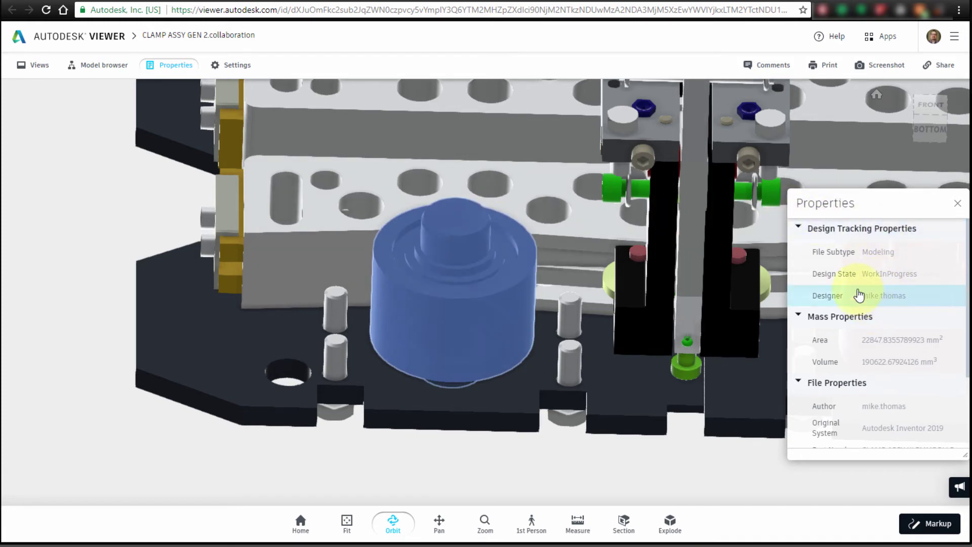
pyautogui.scroll(-1, 869, 328)
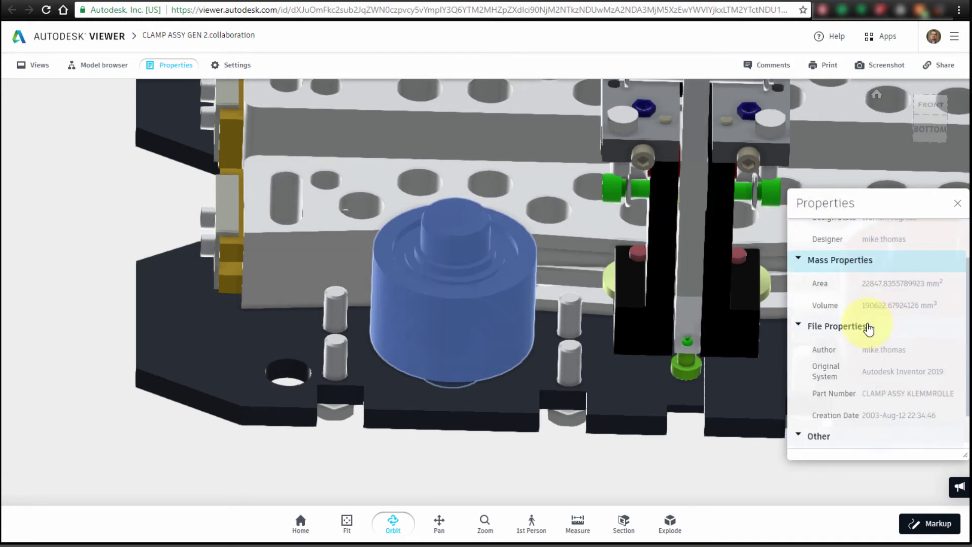
pyautogui.scroll(-1, 869, 328)
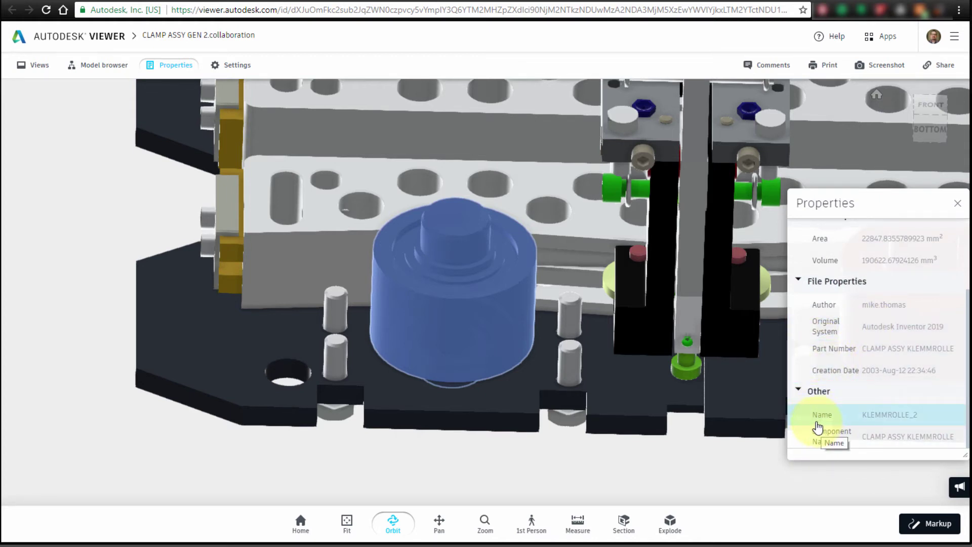
pyautogui.click(957, 204)
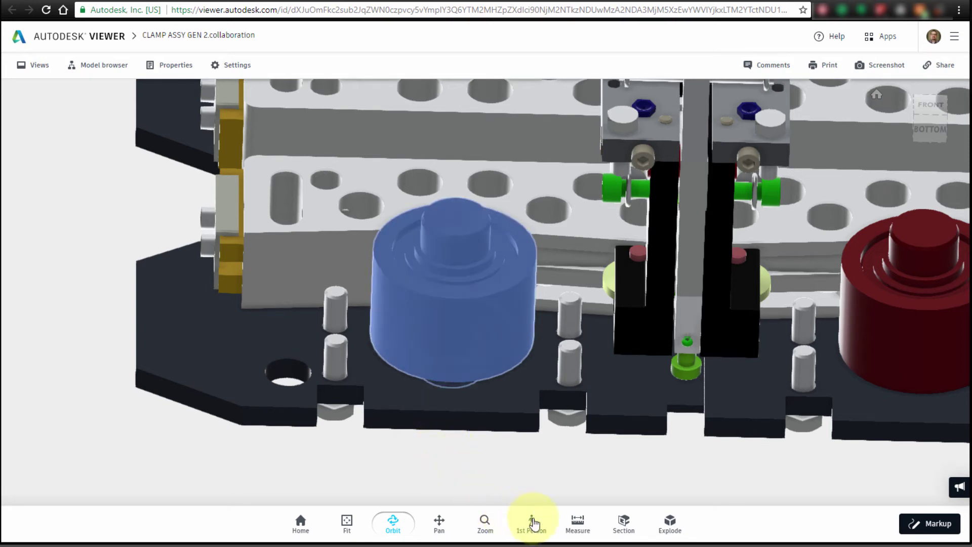
# - Measure the distance from the front baseplate's outer left edge to the top of the red roller KLEMMROLLE_2
pyautogui.click(579, 522)
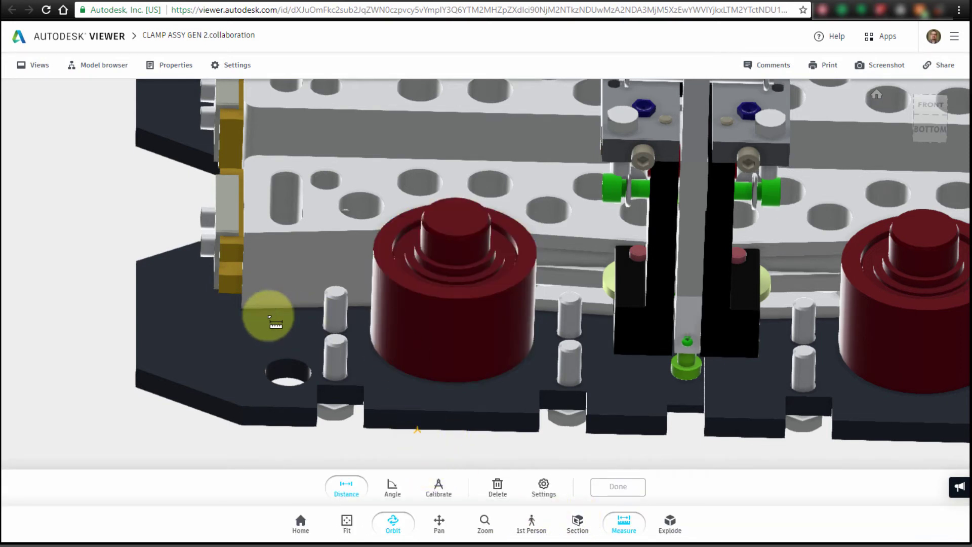
pyautogui.click(136, 368)
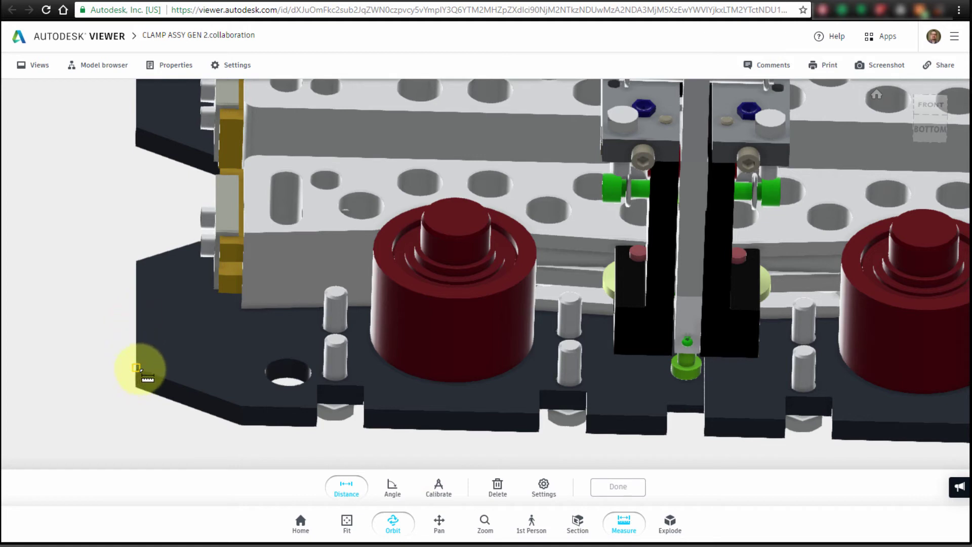
pyautogui.click(287, 391)
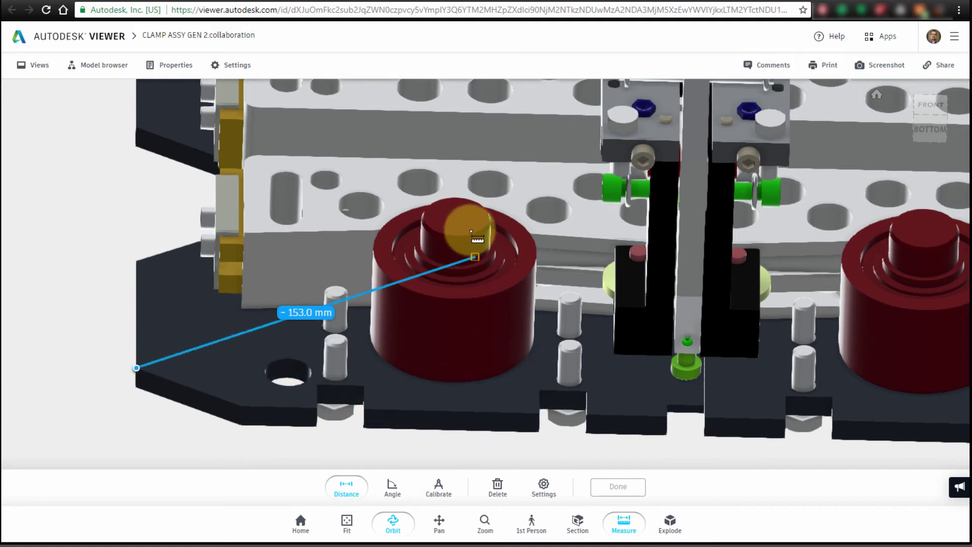
pyautogui.click(460, 242)
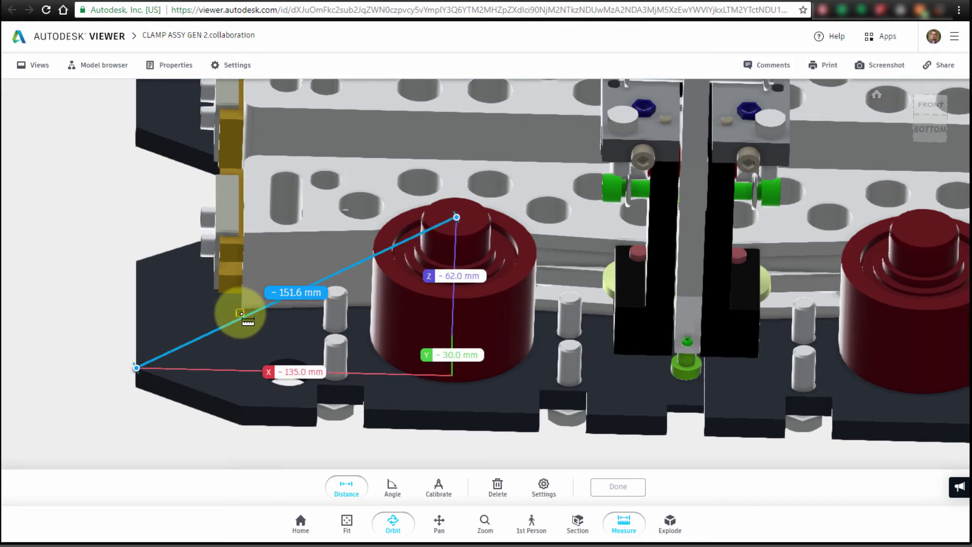
pyautogui.moveTo(312, 347); pyautogui.dragTo(327, 373)
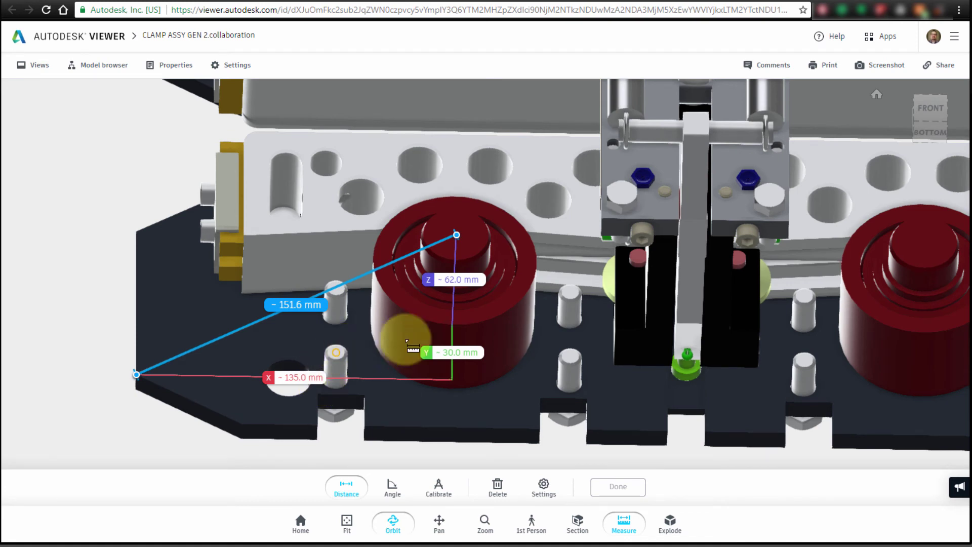
# - Measure the width of the notch in the baseplate's front edge between the red roller and the centre bracket, and finish measuring
pyautogui.click(587, 430)
pyautogui.click(541, 429)
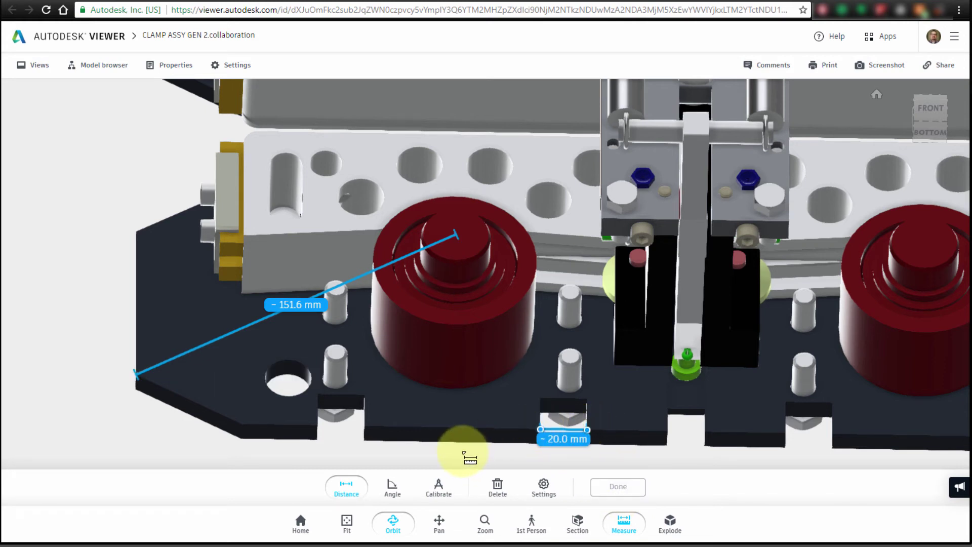
pyautogui.click(619, 487)
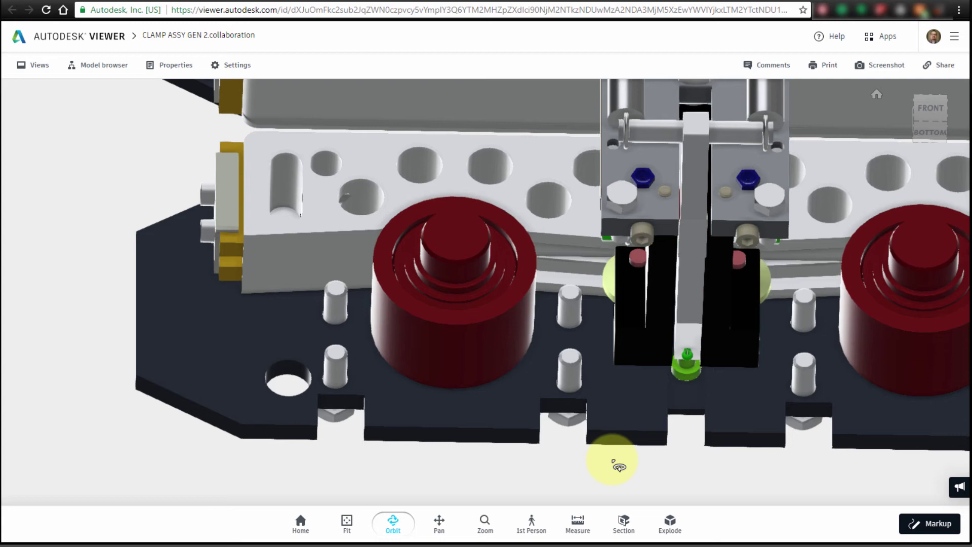
# - Section the assembly with an X plane and inspect the cut from different angles
pyautogui.scroll(-3, 623, 468)
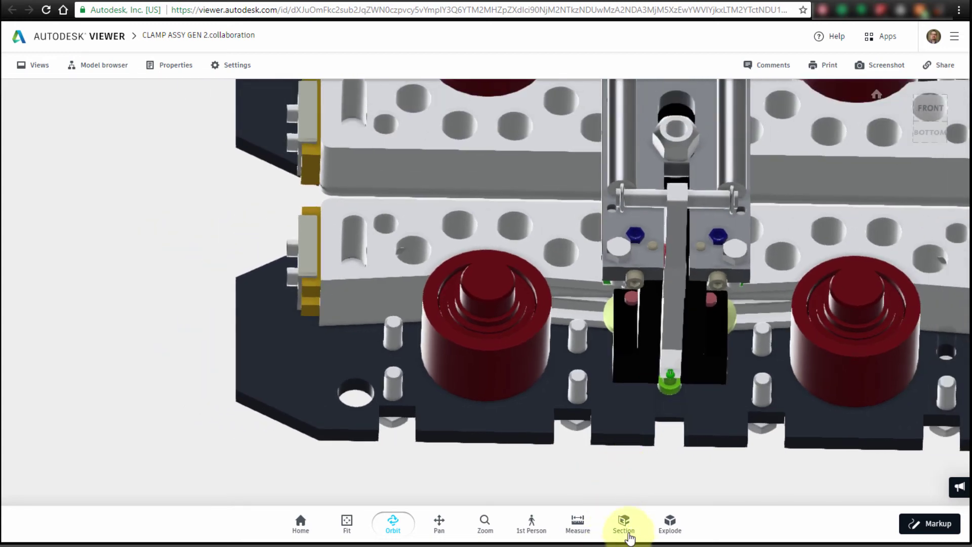
pyautogui.click(632, 534)
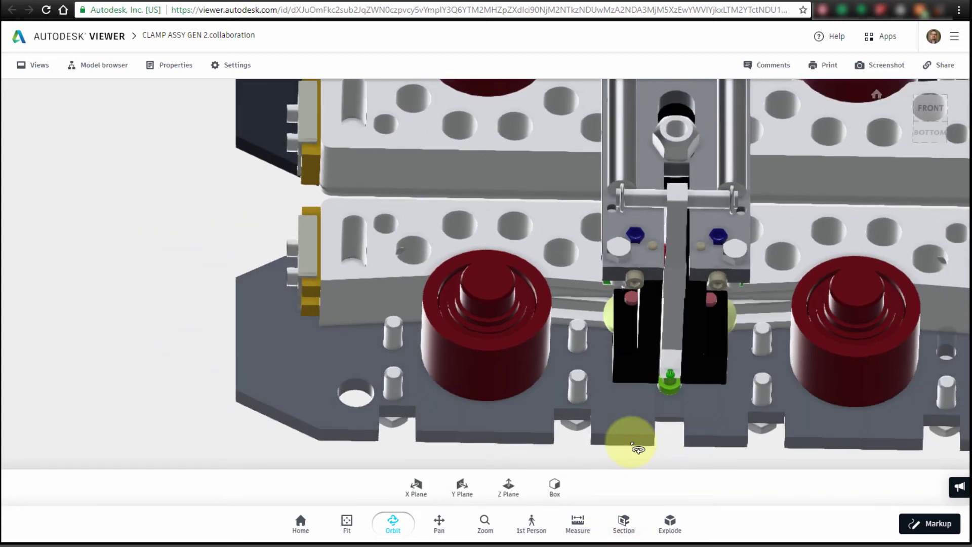
pyautogui.click(637, 448)
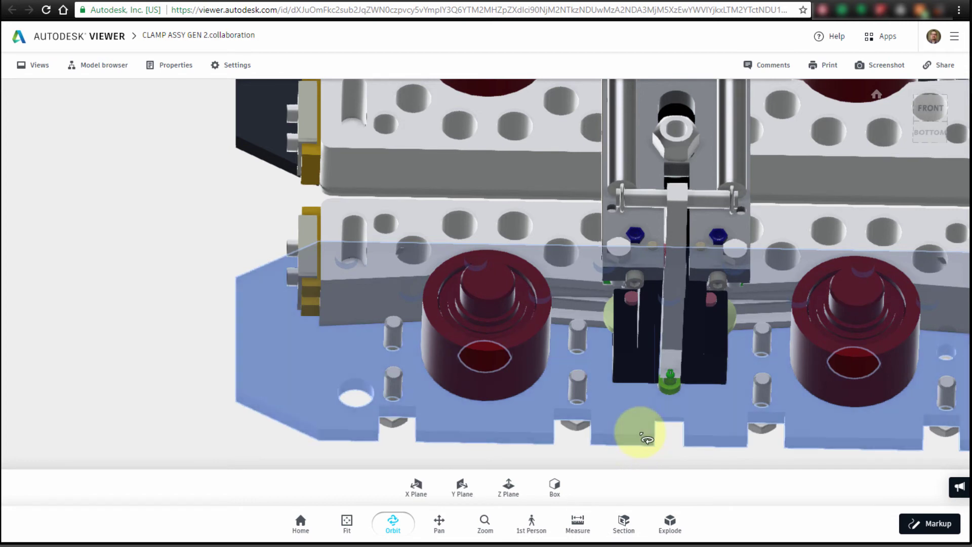
pyautogui.click(416, 487)
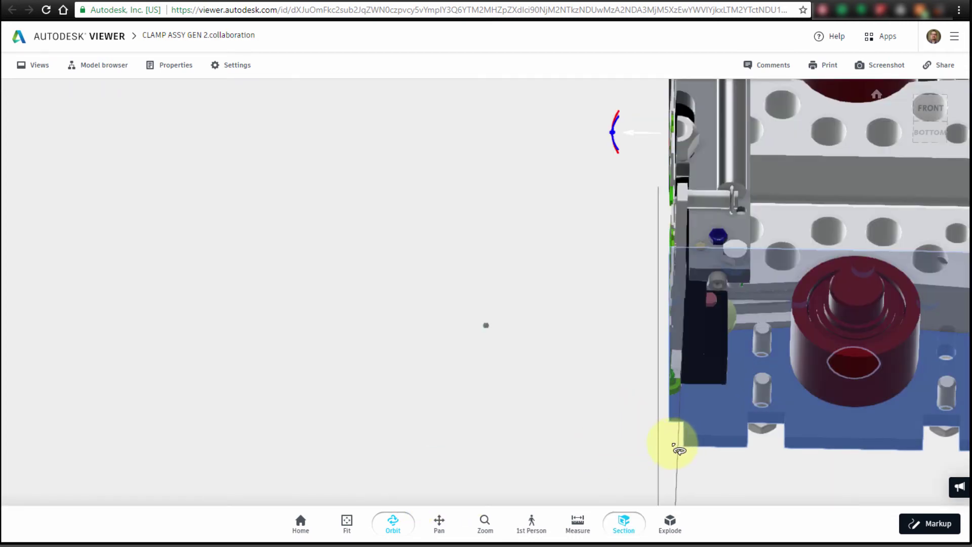
pyautogui.moveTo(679, 450); pyautogui.dragTo(471, 230)
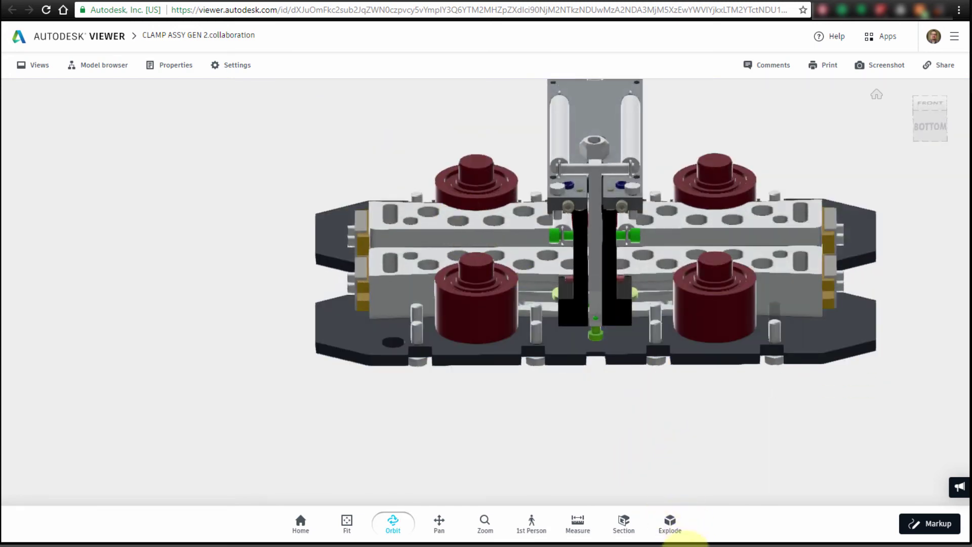
# - Explode the assembly about halfway to examine its separated parts, and collapse it again
pyautogui.click(671, 521)
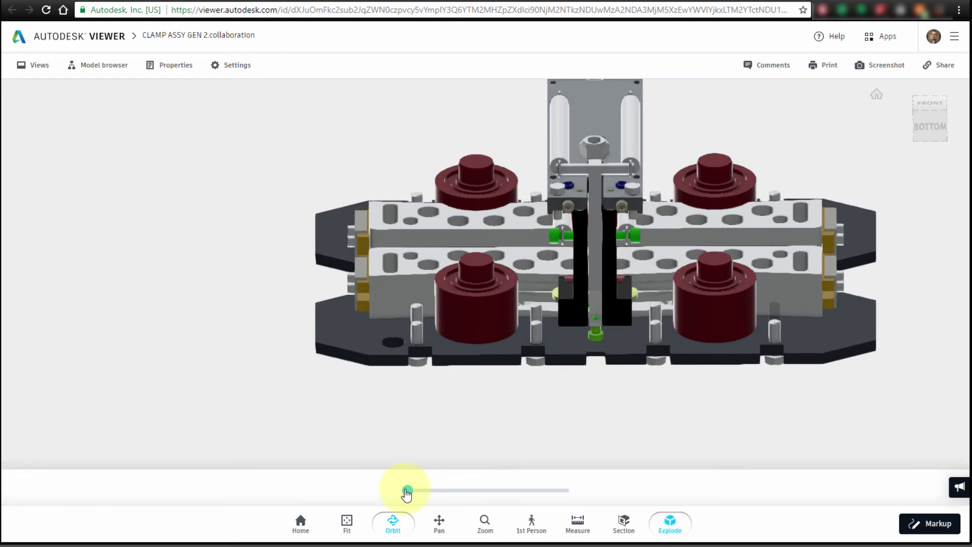
pyautogui.moveTo(408, 491); pyautogui.dragTo(481, 499)
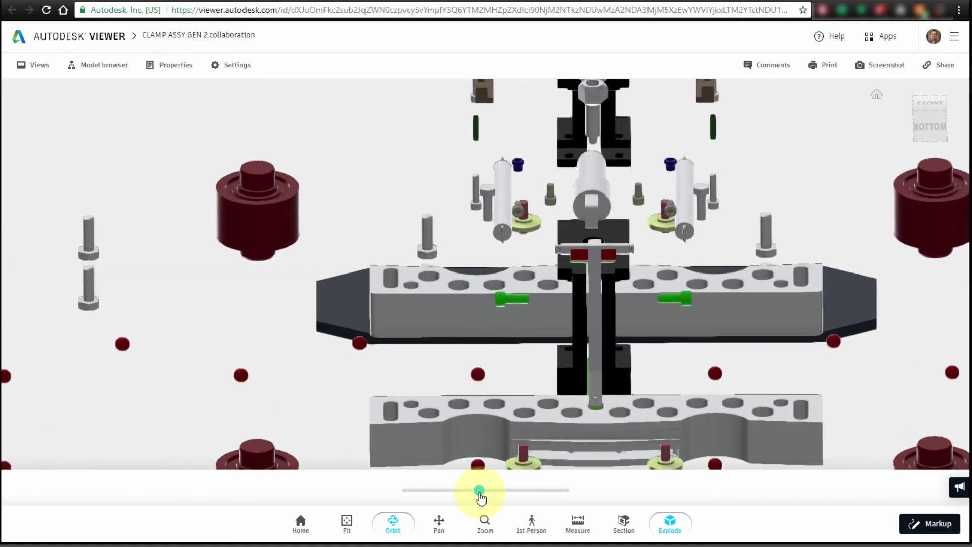
pyautogui.moveTo(481, 499); pyautogui.dragTo(390, 476)
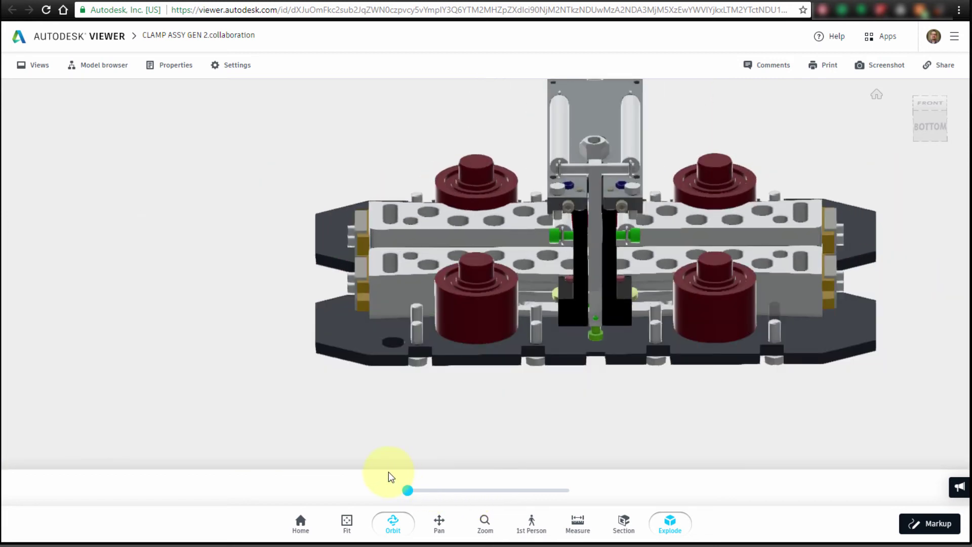
# - Start a markup of an angled view with a short red pencil stroke on the front right roller and three red arrows at the front baseplate notches
pyautogui.moveTo(480, 384); pyautogui.dragTo(521, 412)
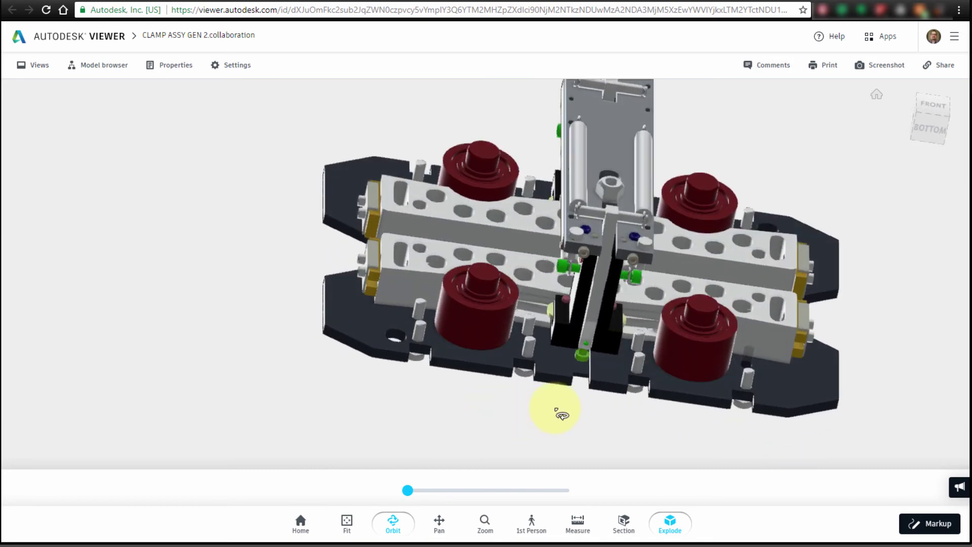
pyautogui.click(931, 524)
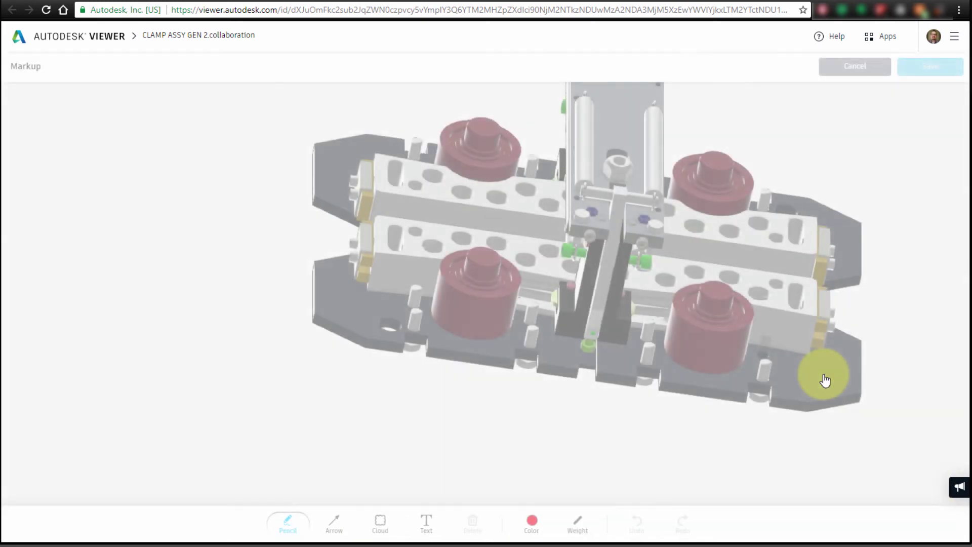
pyautogui.moveTo(770, 286); pyautogui.dragTo(707, 294)
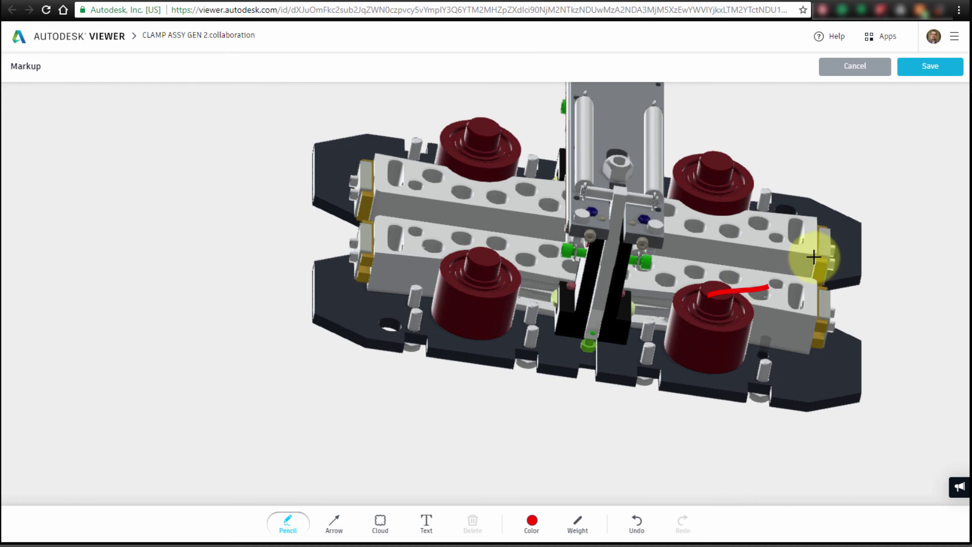
pyautogui.click(335, 522)
pyautogui.moveTo(448, 410); pyautogui.dragTo(521, 367)
pyautogui.moveTo(599, 440); pyautogui.dragTo(585, 393)
pyautogui.moveTo(682, 447); pyautogui.dragTo(654, 386)
# - Add the text note "Are they large enough?" below the arrows and save the markup
pyautogui.click(426, 522)
pyautogui.click(479, 440)
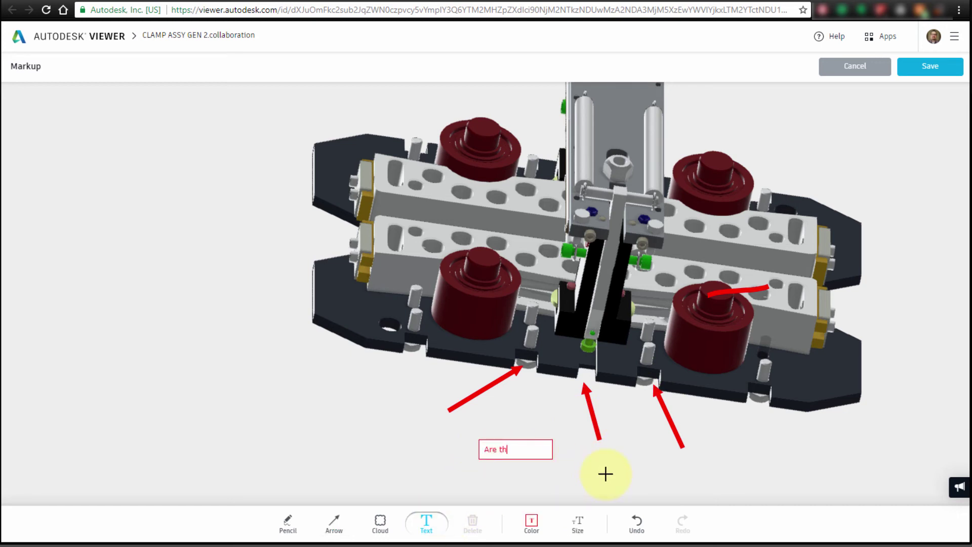
pyautogui.write('Are they large eng')
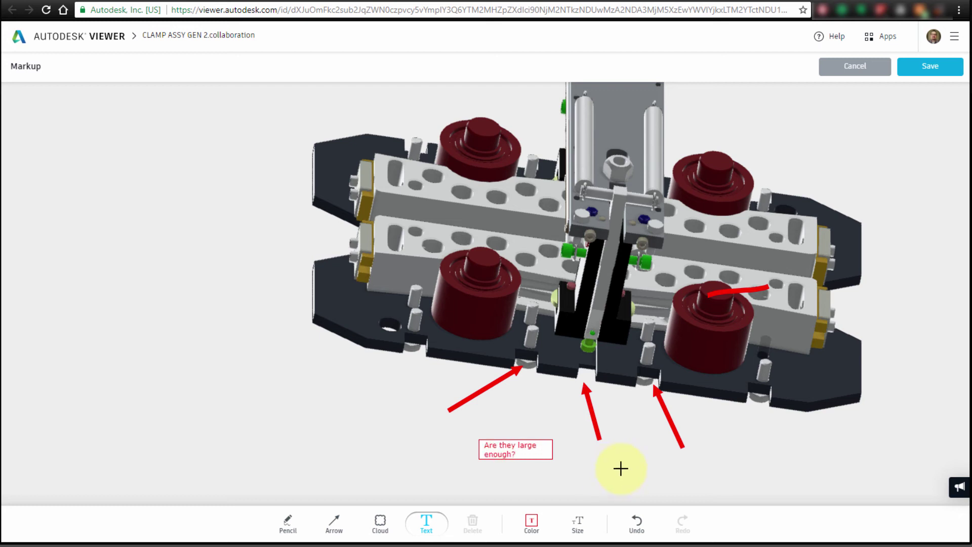
pyautogui.click(928, 72)
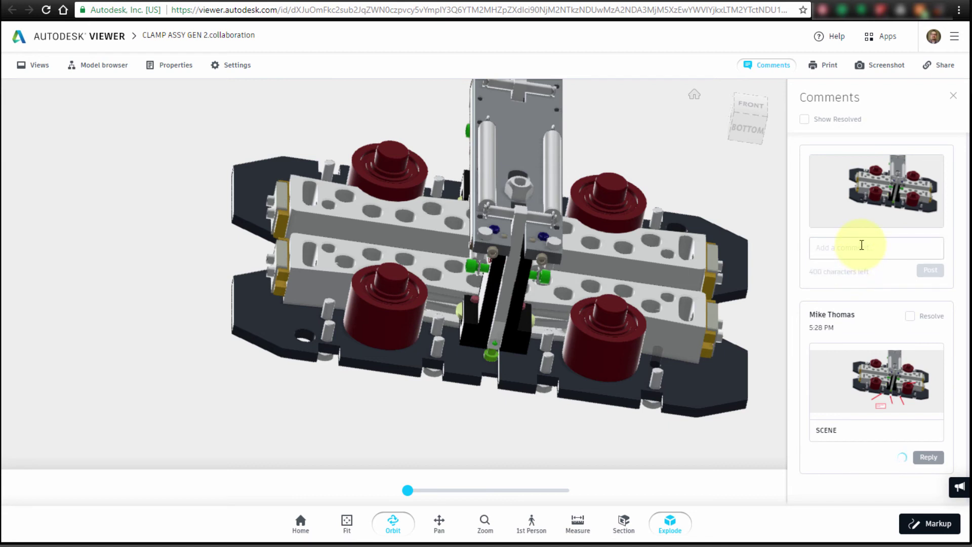
# - Post the comment "Overall looking good" on the shared view
pyautogui.write('Overall looking good')
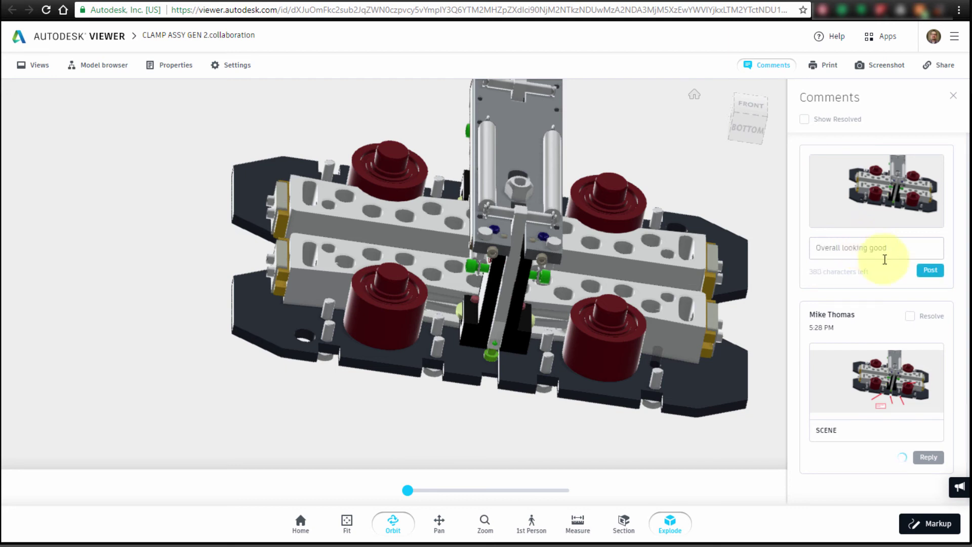
pyautogui.click(927, 270)
pyautogui.scroll(-2, 916, 271)
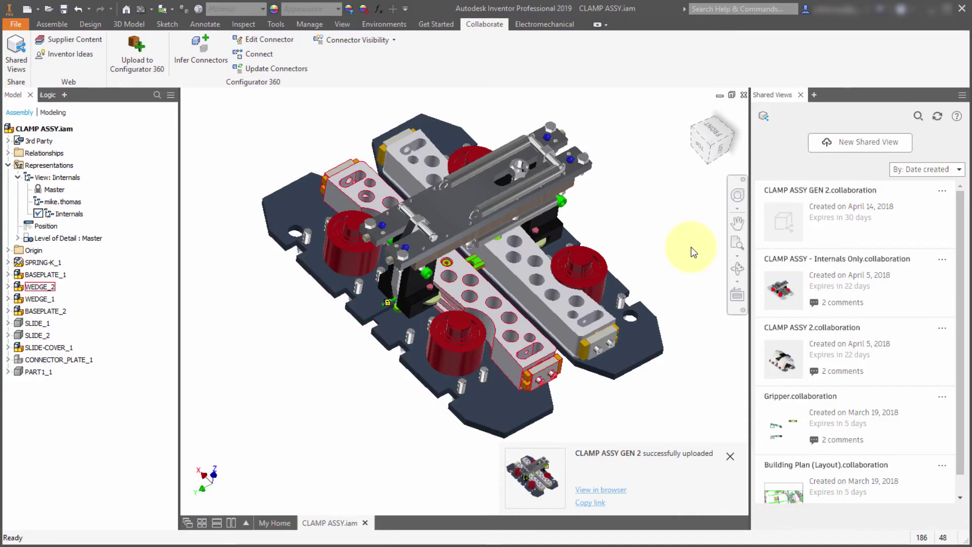
# - In Inventor, refresh the shared views, open CLAMP ASSY GEN 2.collaboration and mark its markup comment as resolved
pyautogui.click(937, 118)
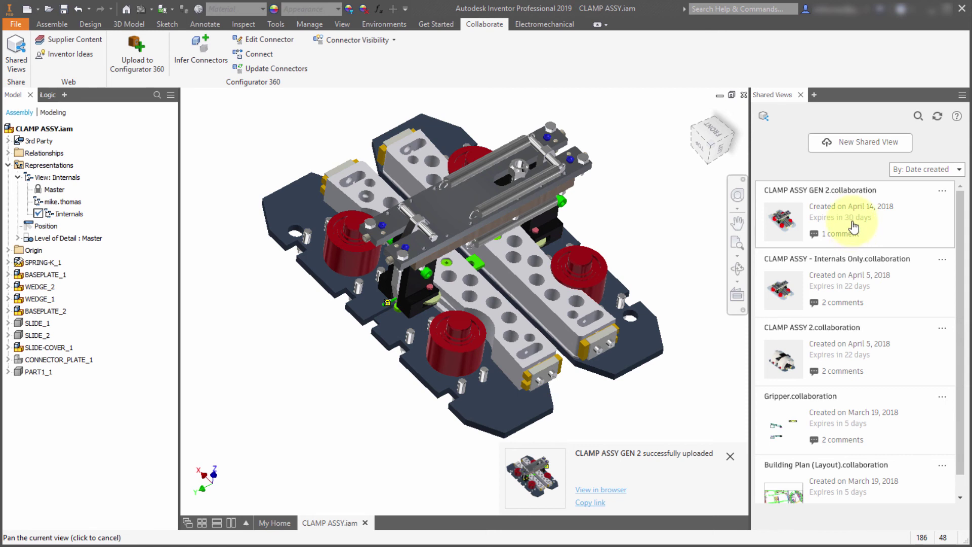
pyautogui.click(852, 220)
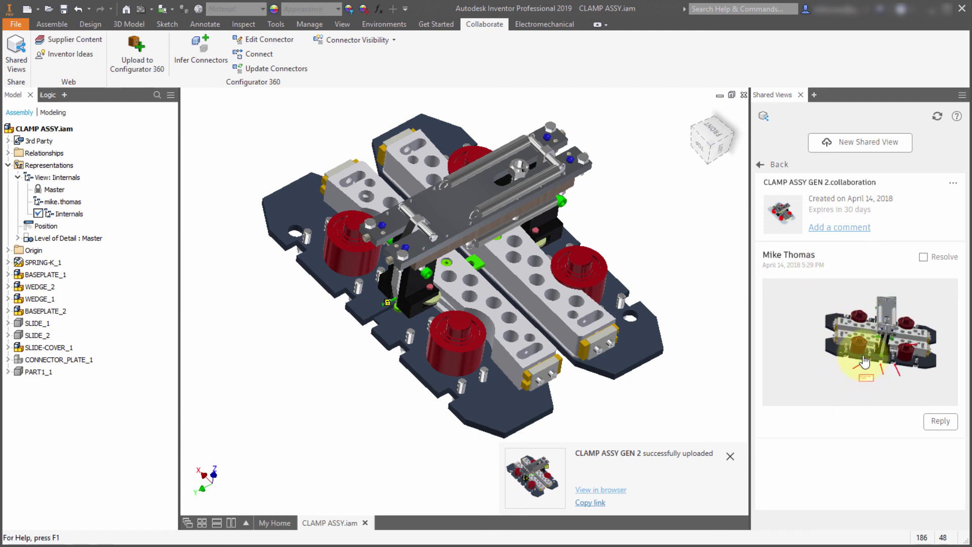
pyautogui.click(923, 257)
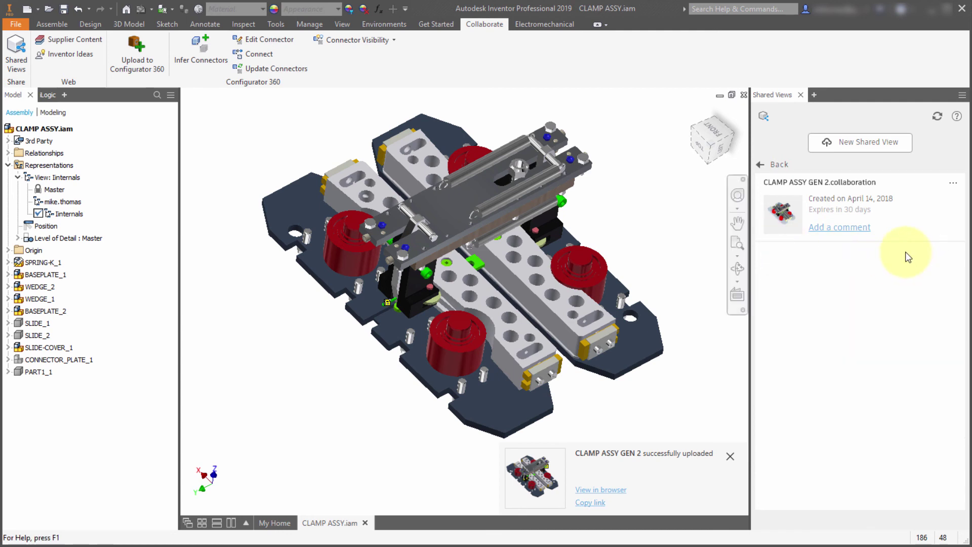